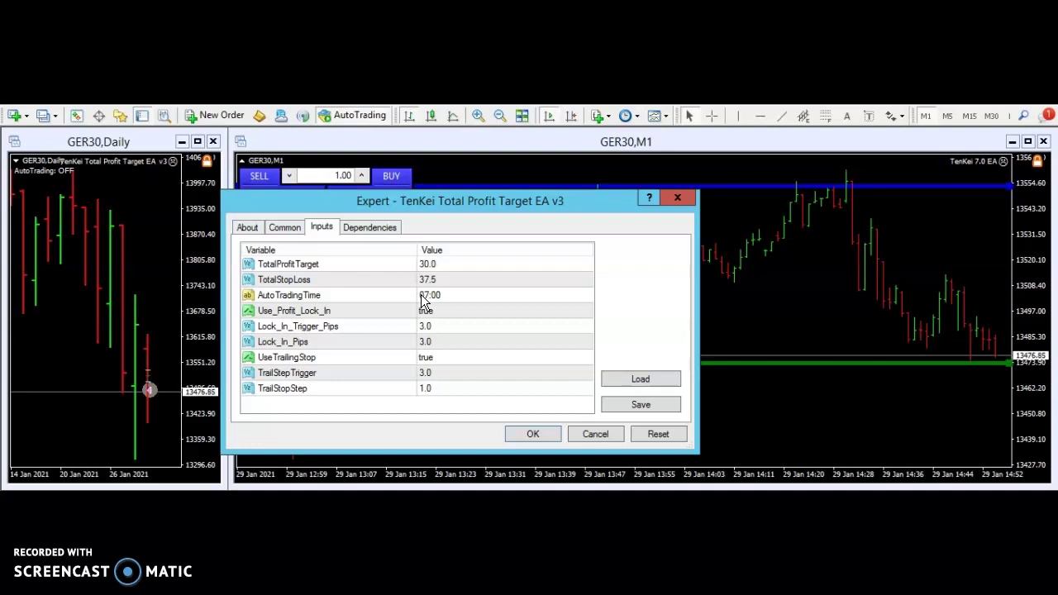
Step: Accept the TenKei Total Profit Target EA v3 inputs and turn on AutoTrading
click(373, 328)
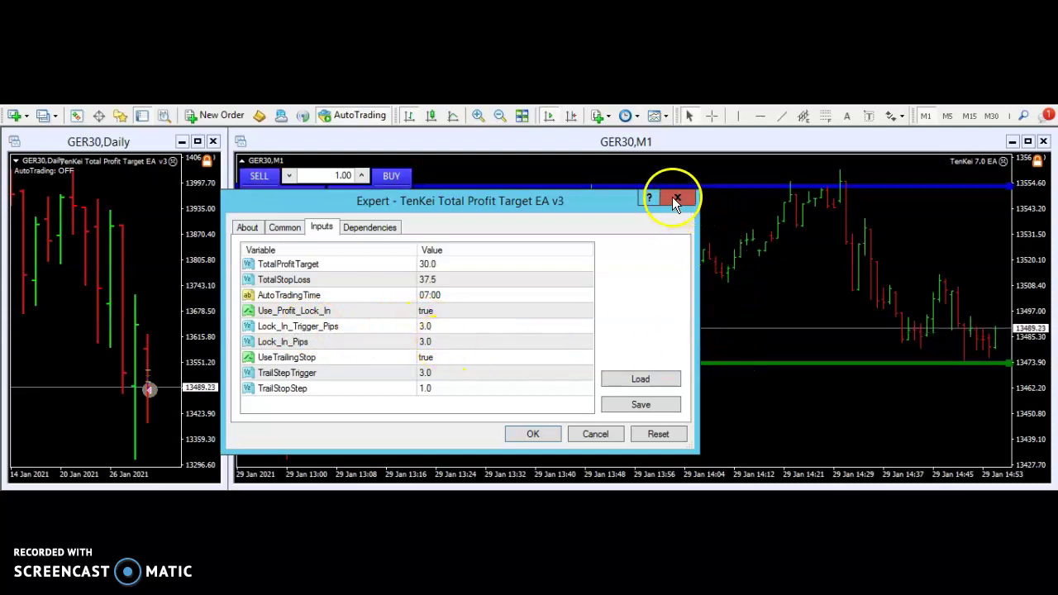
click(532, 434)
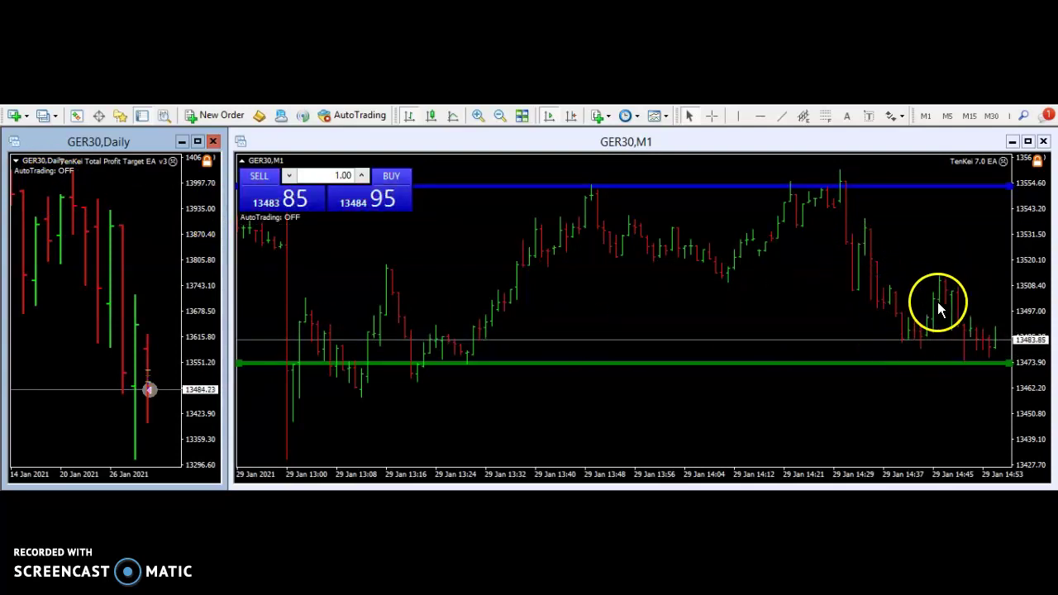
mouse_move(925, 322)
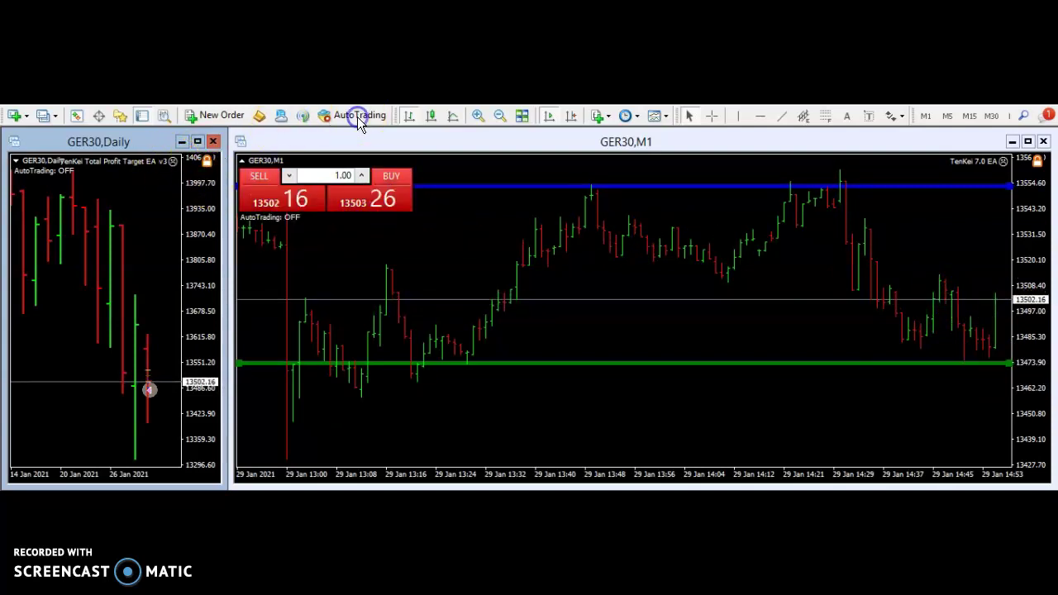
click(353, 116)
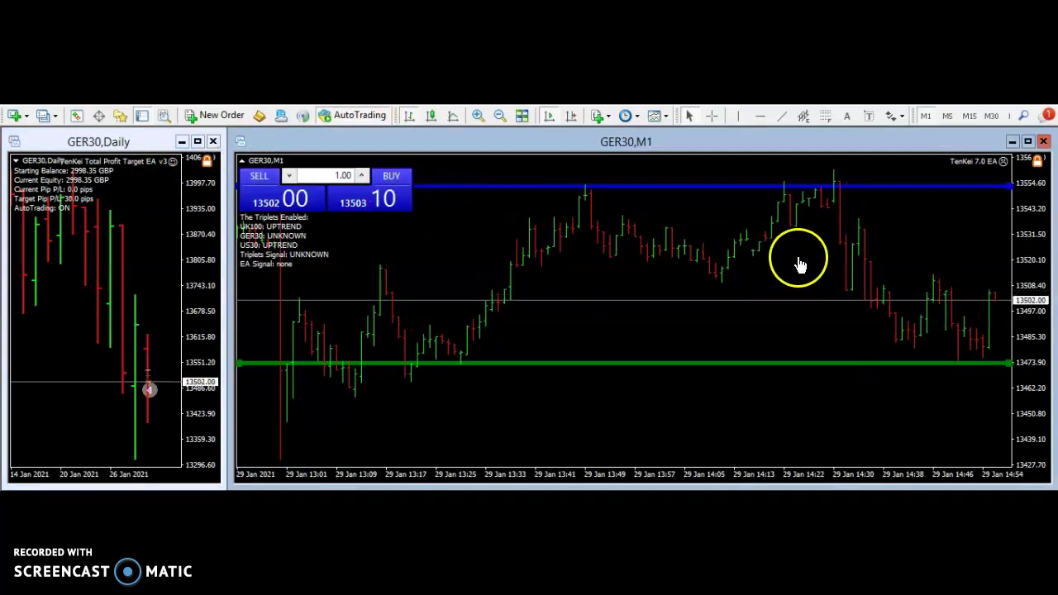
Step: Buy 1.00 lot of GER30 at market from the M1 chart and check the position's stop-loss line
click(389, 182)
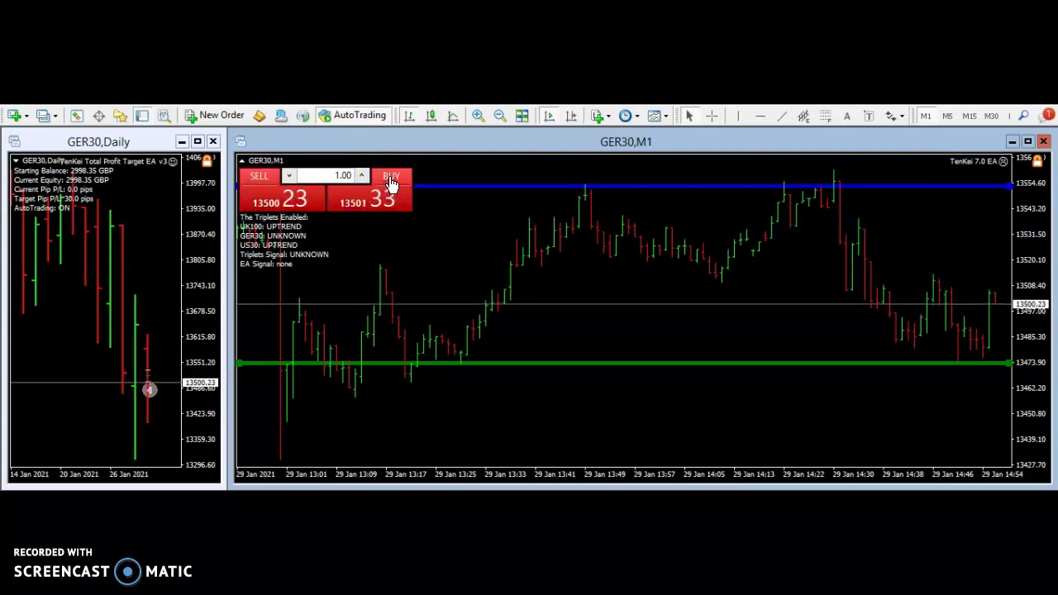
click(389, 178)
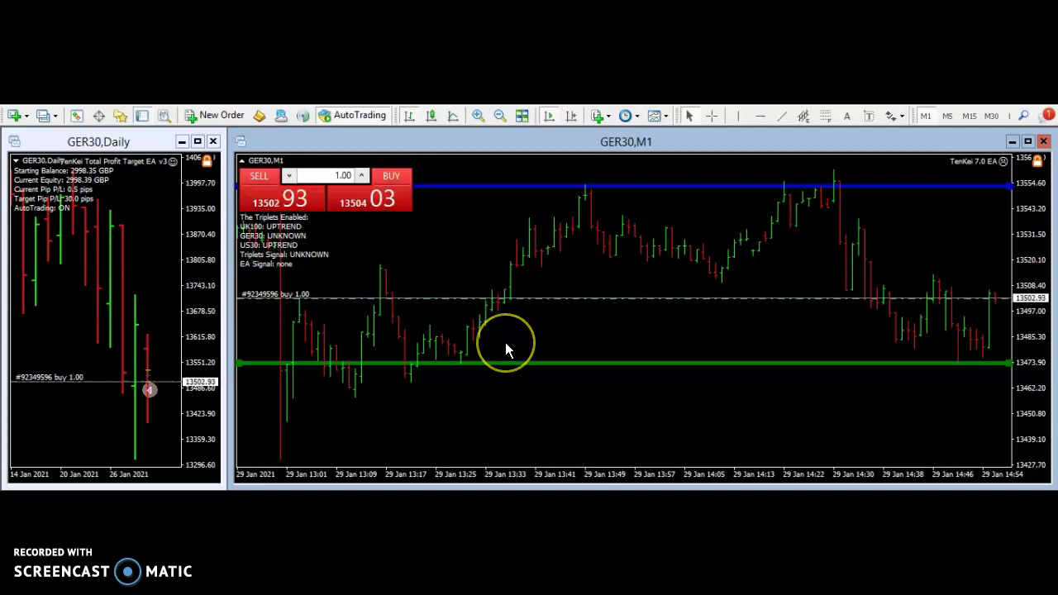
click(524, 285)
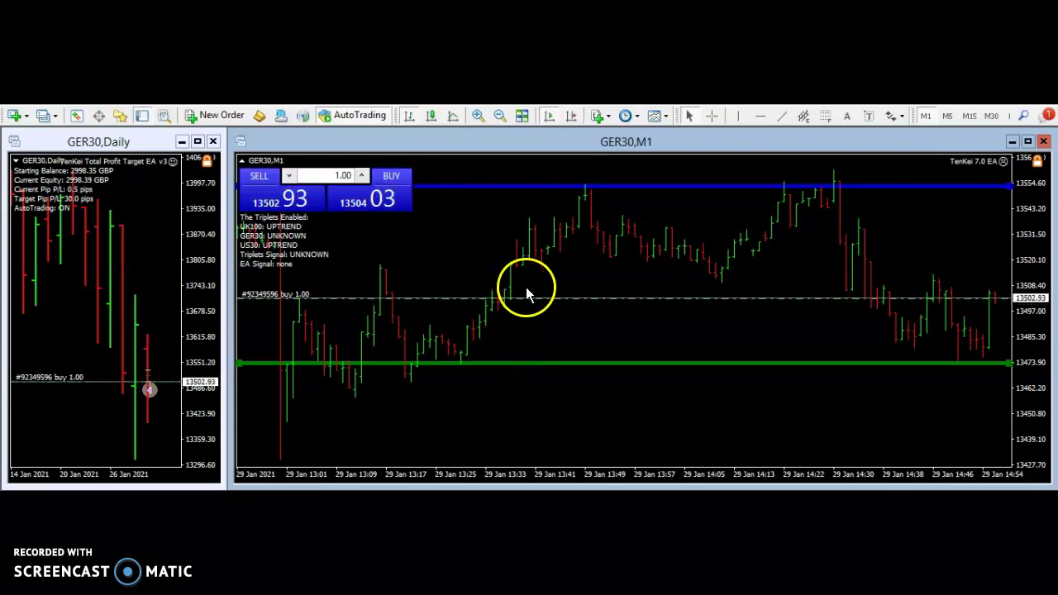
drag(619, 328, 819, 295)
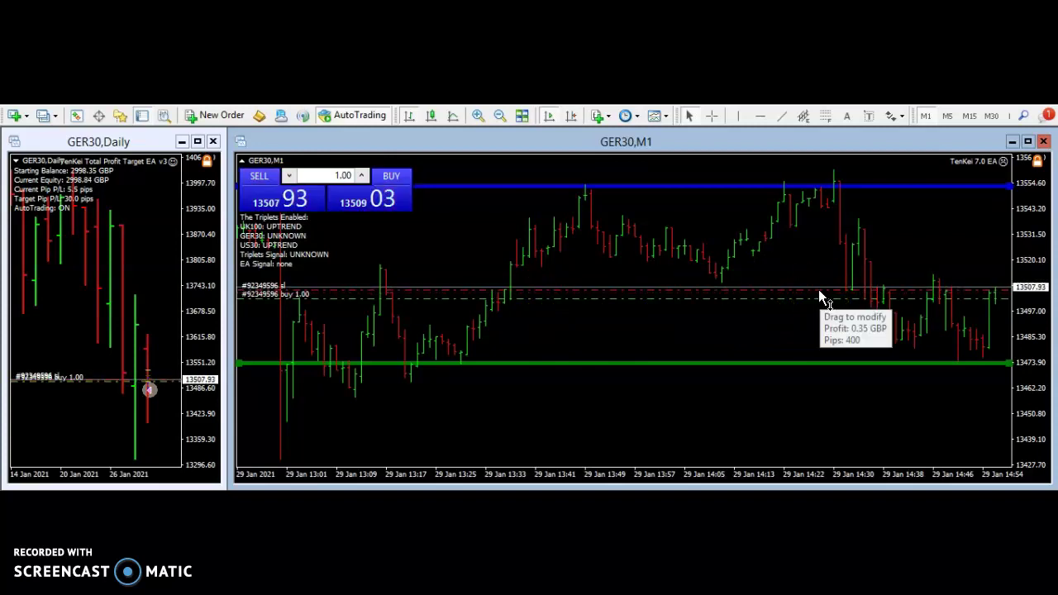
drag(819, 291, 842, 295)
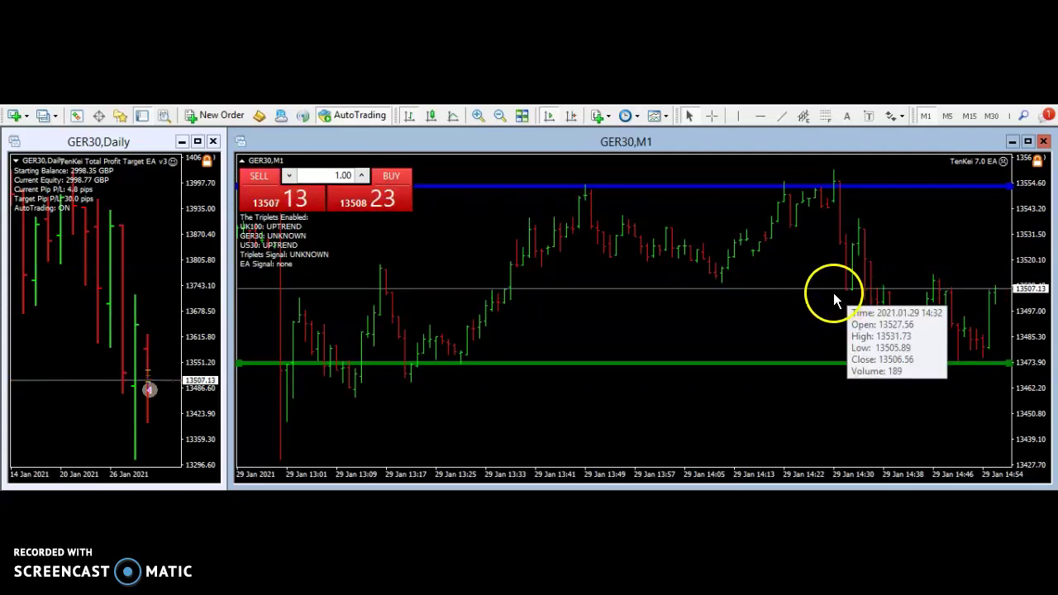
Step: Review the profit lock-in and trailing stop inputs of the Total Profit Target EA on the GER30 Daily chart and close its settings
click(172, 162)
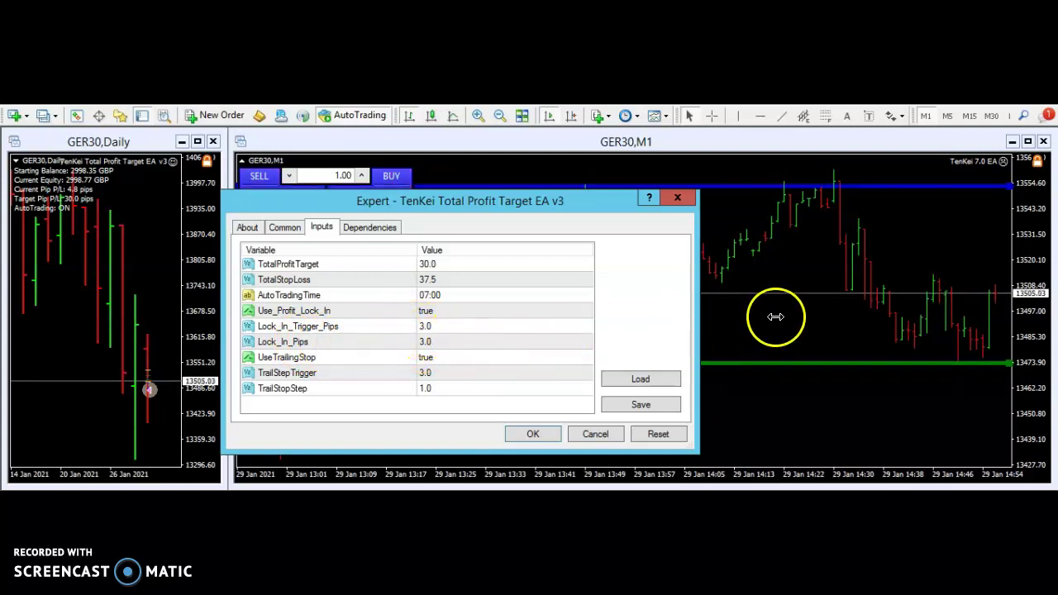
click(666, 382)
click(709, 201)
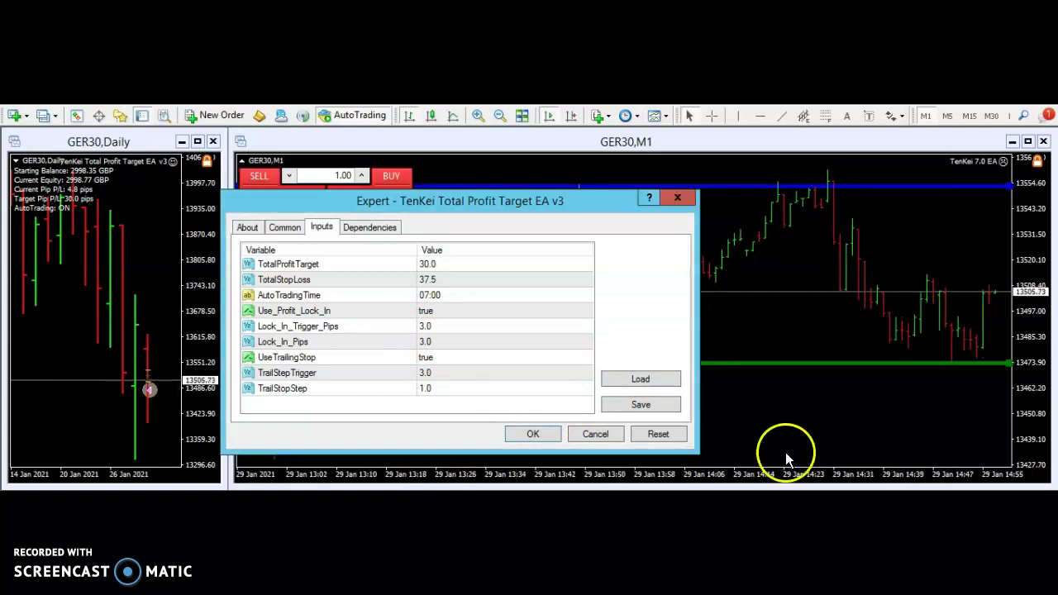
click(829, 325)
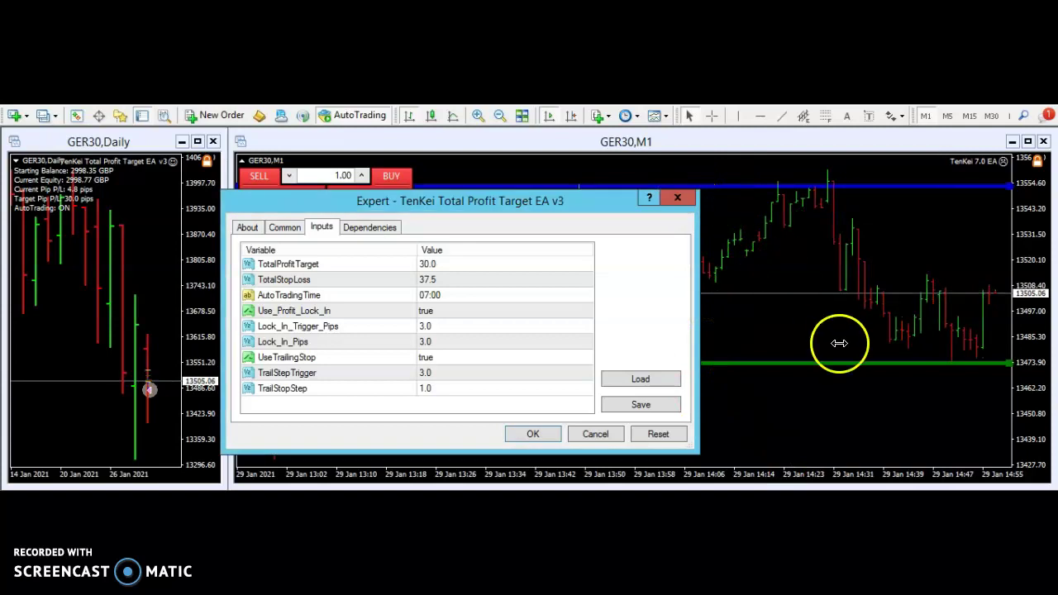
key(Return)
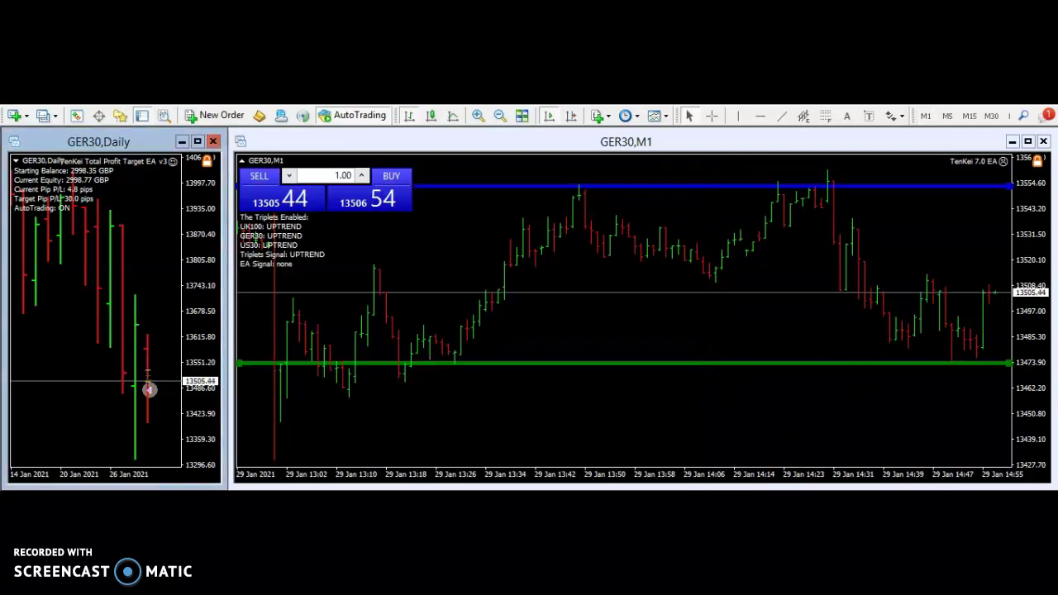
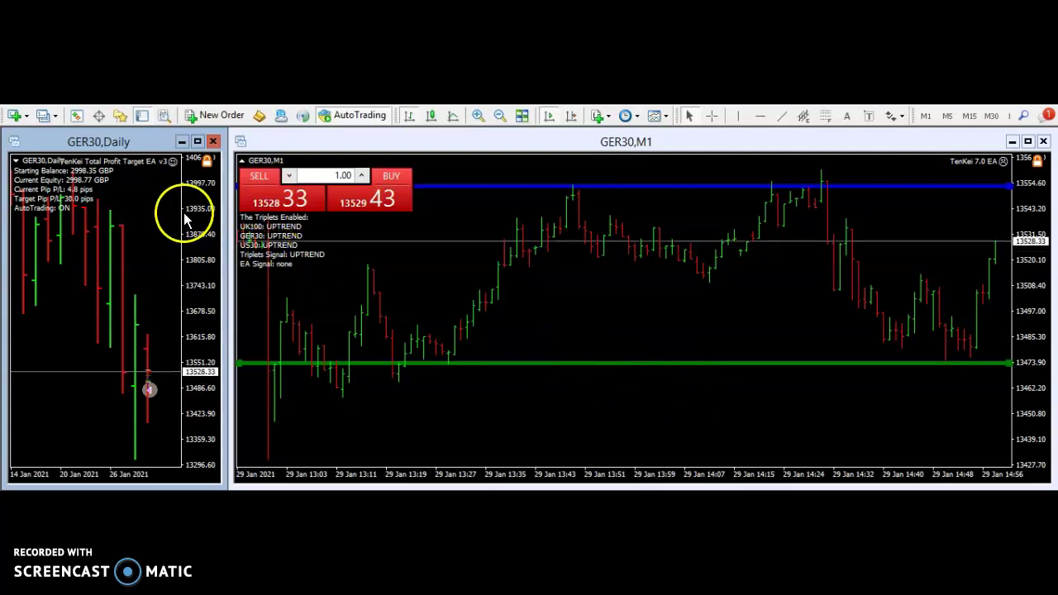
Step: Reopen the Daily chart EA's settings, examine the TrailStepTrigger and TrailStopStep inputs, and return to the GER30 M1 chart
click(173, 162)
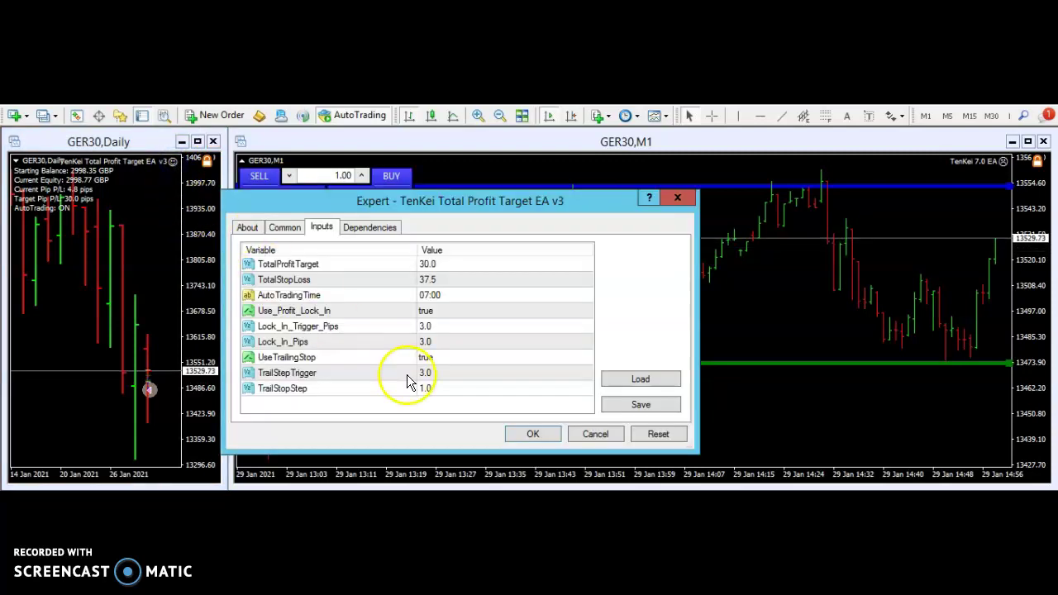
drag(471, 381, 386, 347)
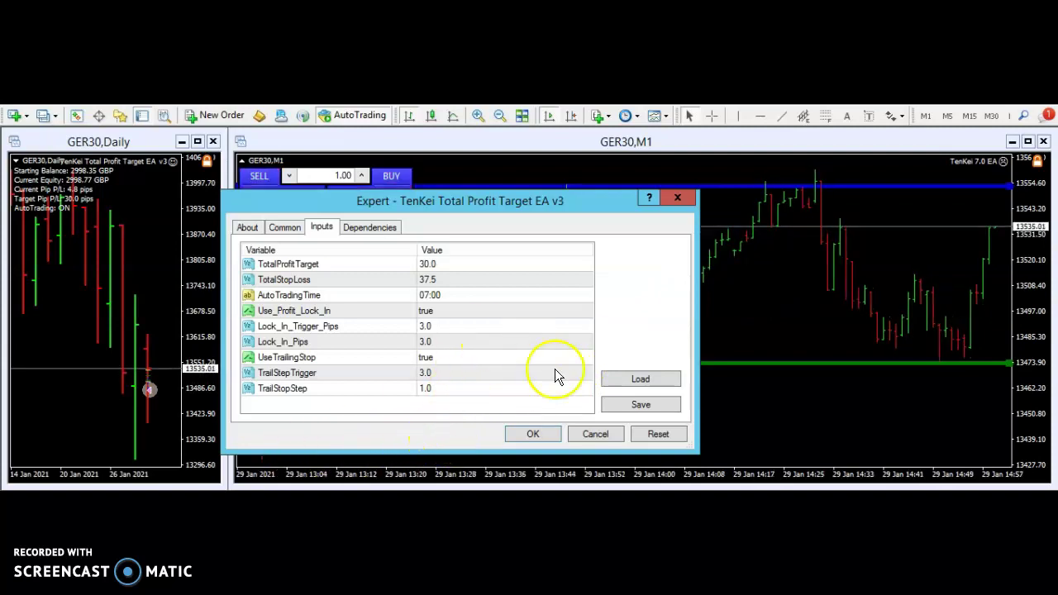
click(532, 435)
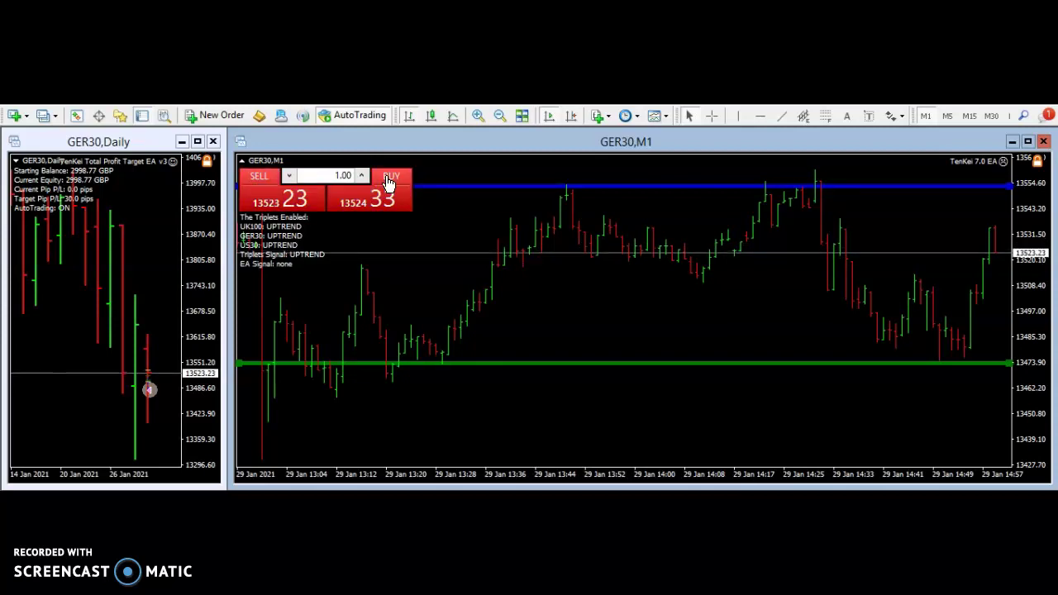
click(419, 213)
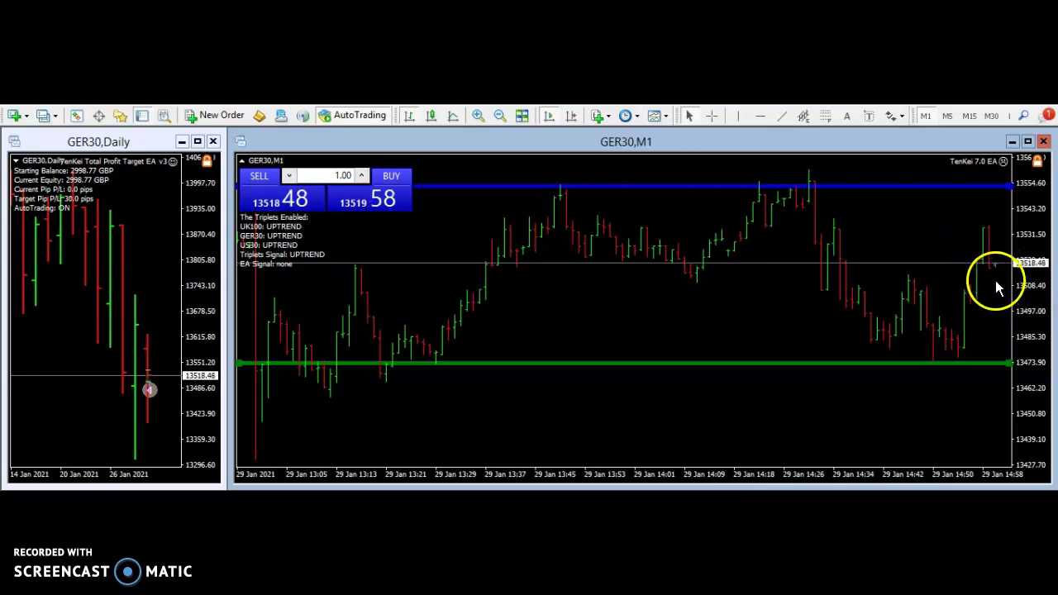
Step: Open the Total Profit Target EA's inputs from the GER30 Daily chart and open the Lock_In_Pips value for editing
click(172, 161)
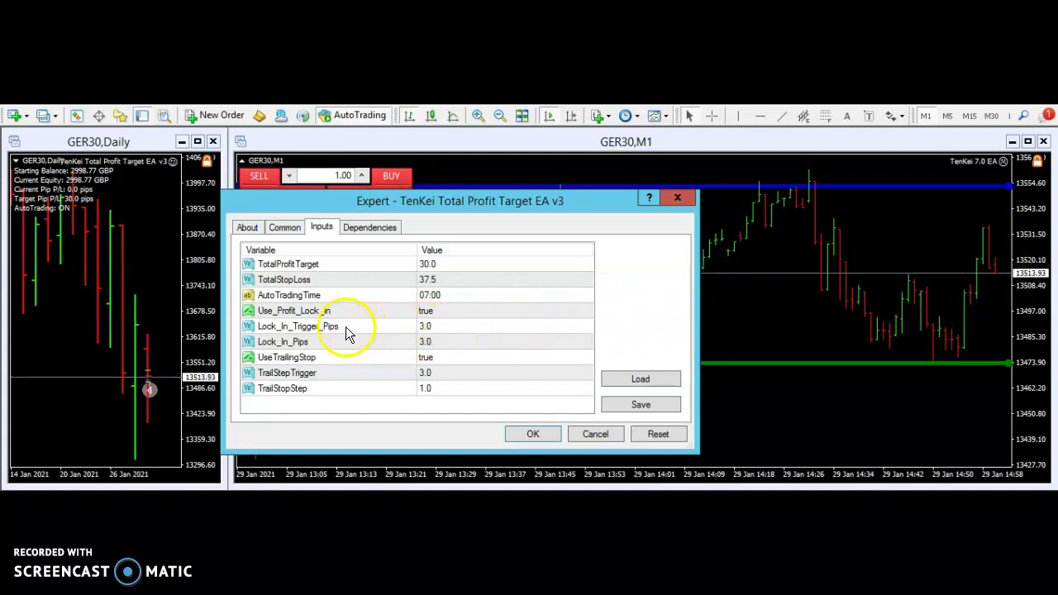
click(424, 343)
click(425, 344)
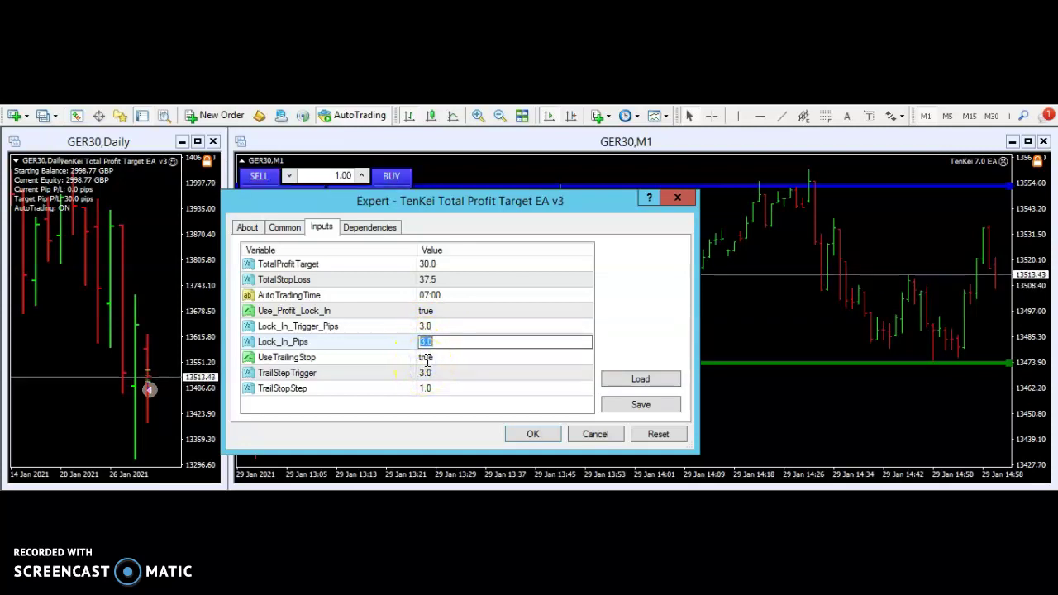
Step: Set UseTrailingStop to false and restore it to true
click(424, 359)
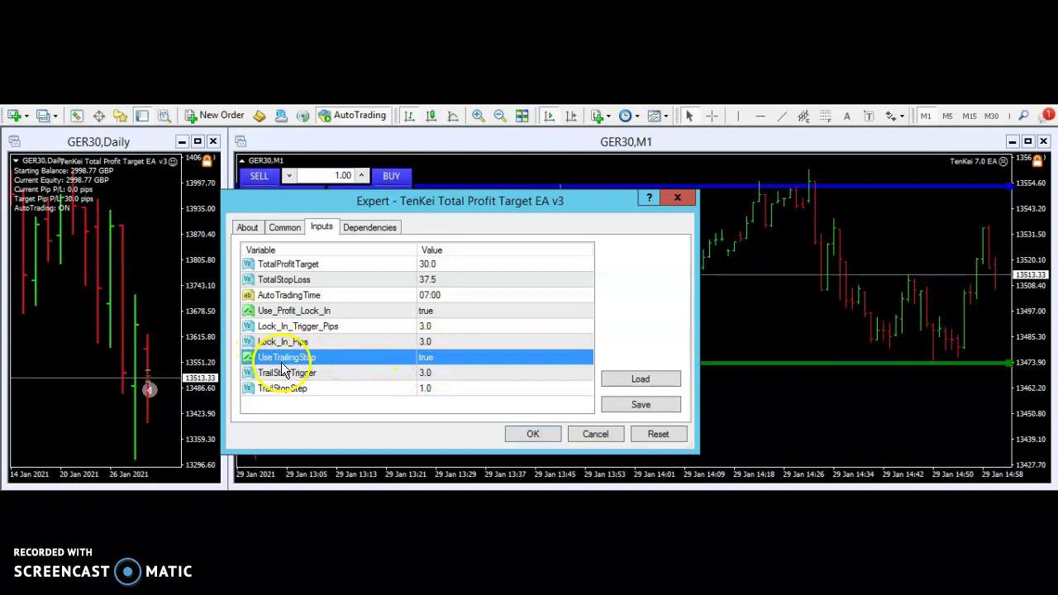
click(430, 356)
click(429, 356)
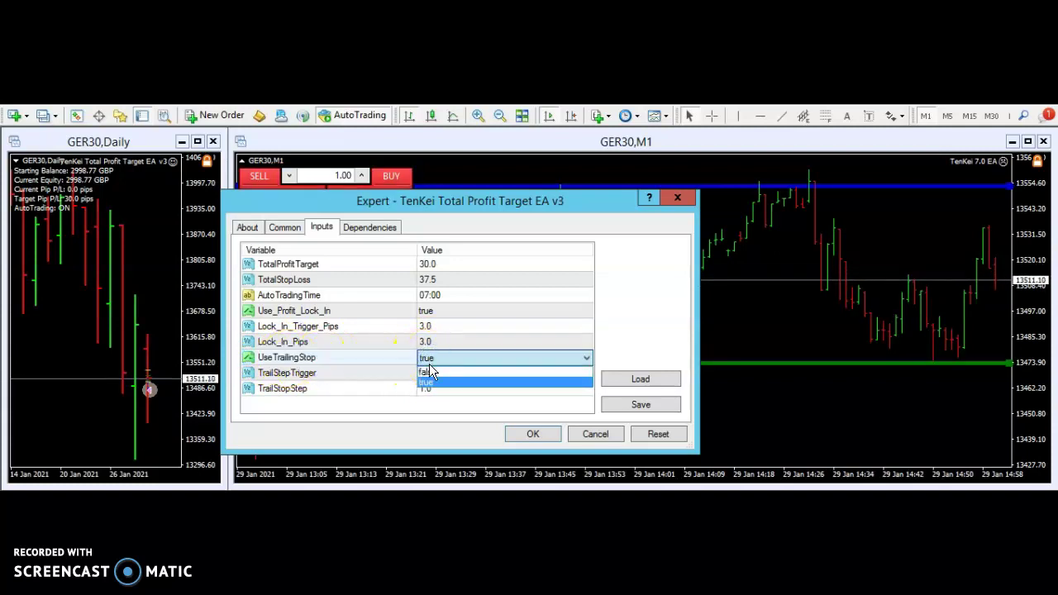
click(429, 372)
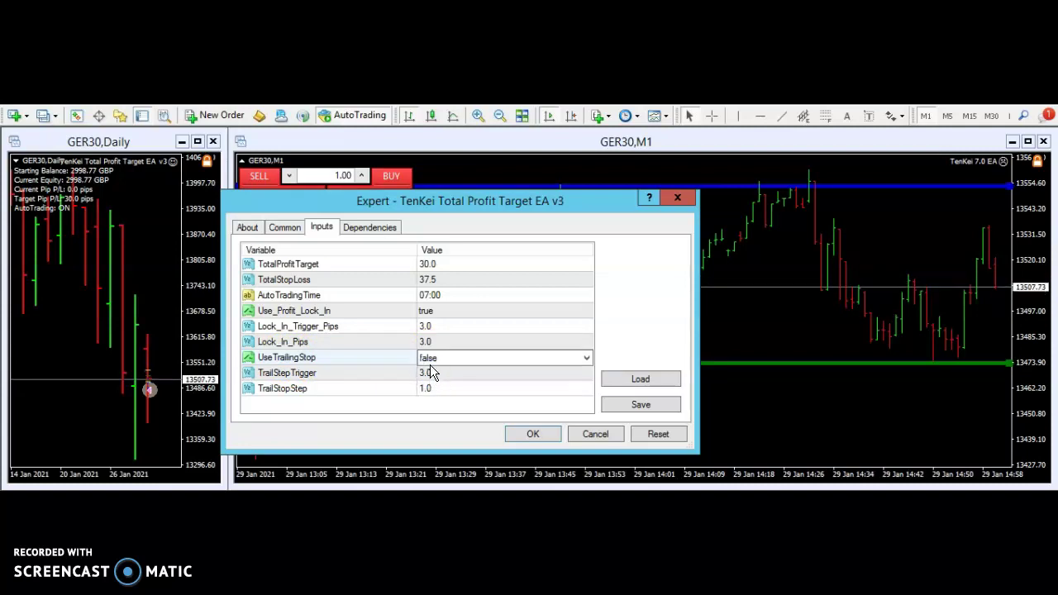
click(430, 360)
click(423, 380)
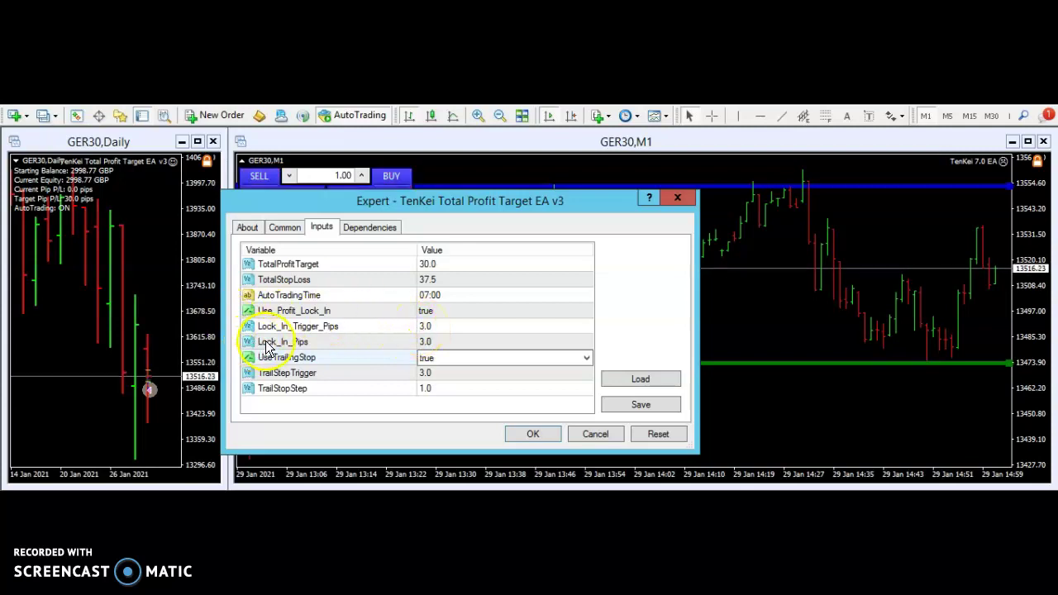
Step: Examine how the UseTrailingStop, TrailStepTrigger and TrailStopStep inputs relate to the Lock_In_Pips setting
click(429, 361)
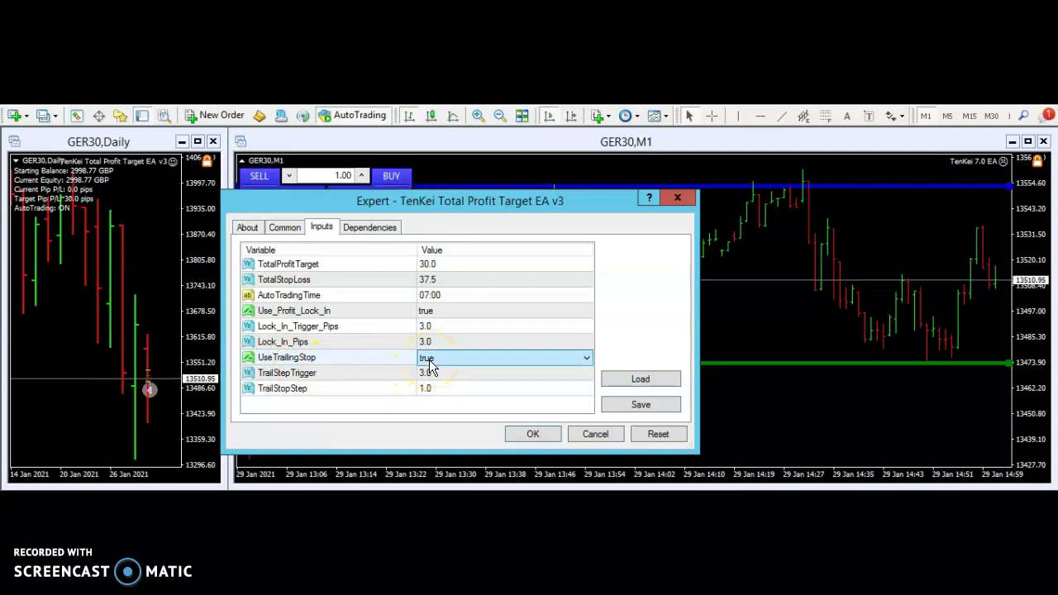
click(335, 338)
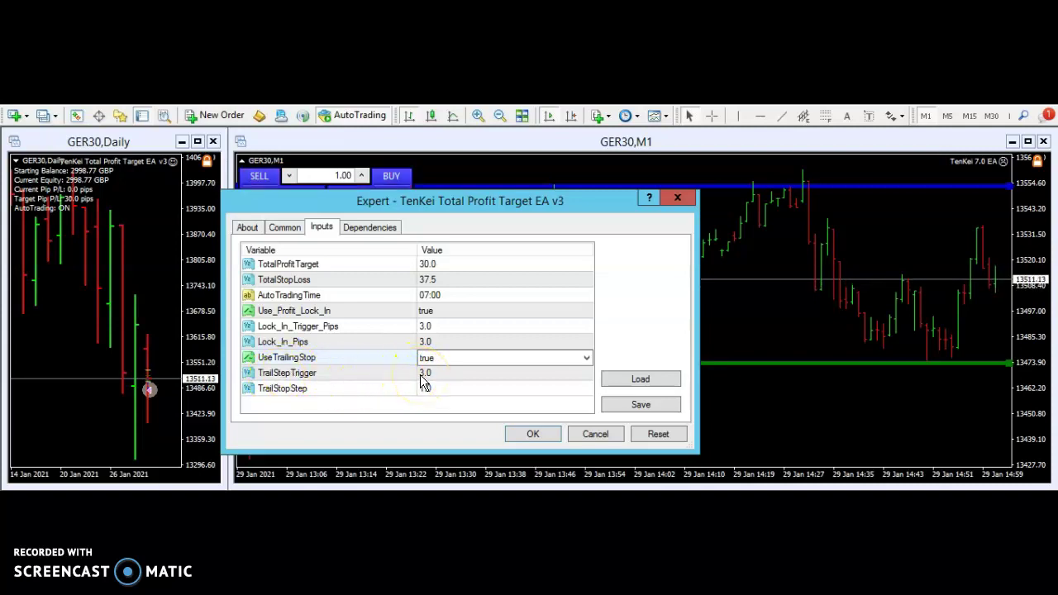
click(424, 397)
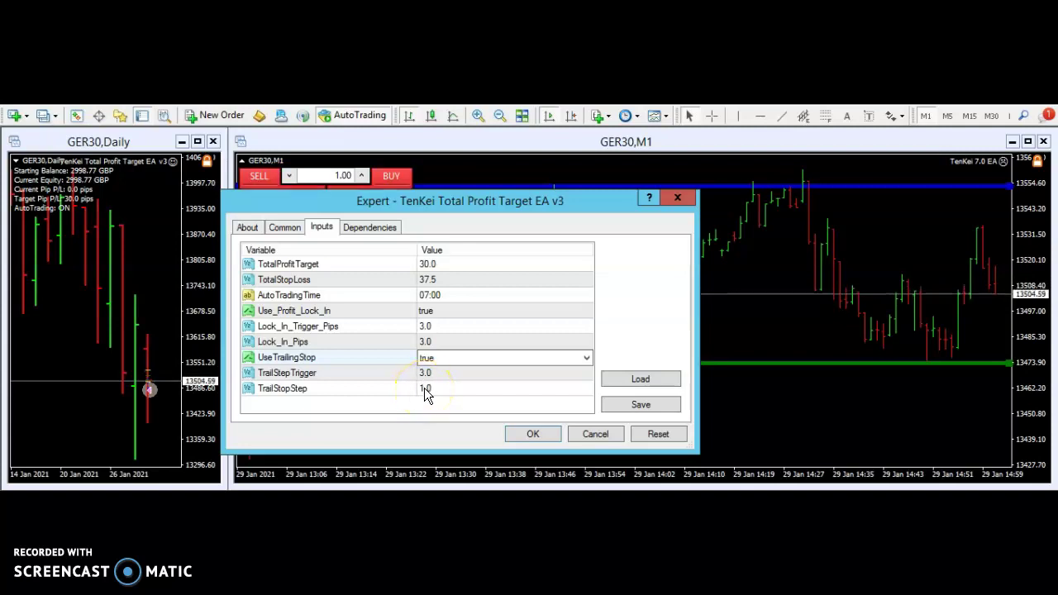
click(423, 371)
click(416, 413)
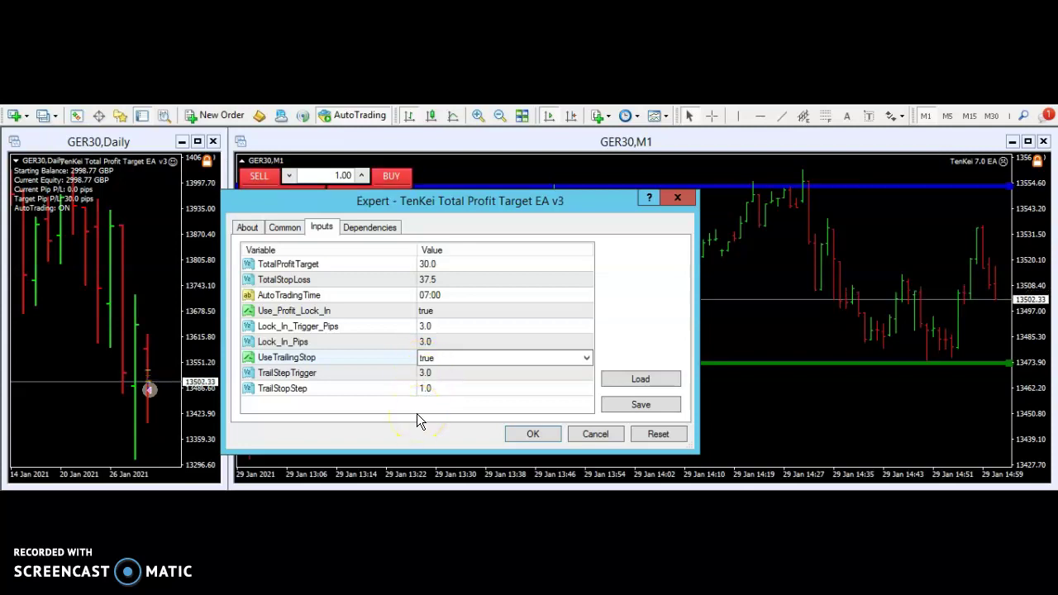
click(421, 394)
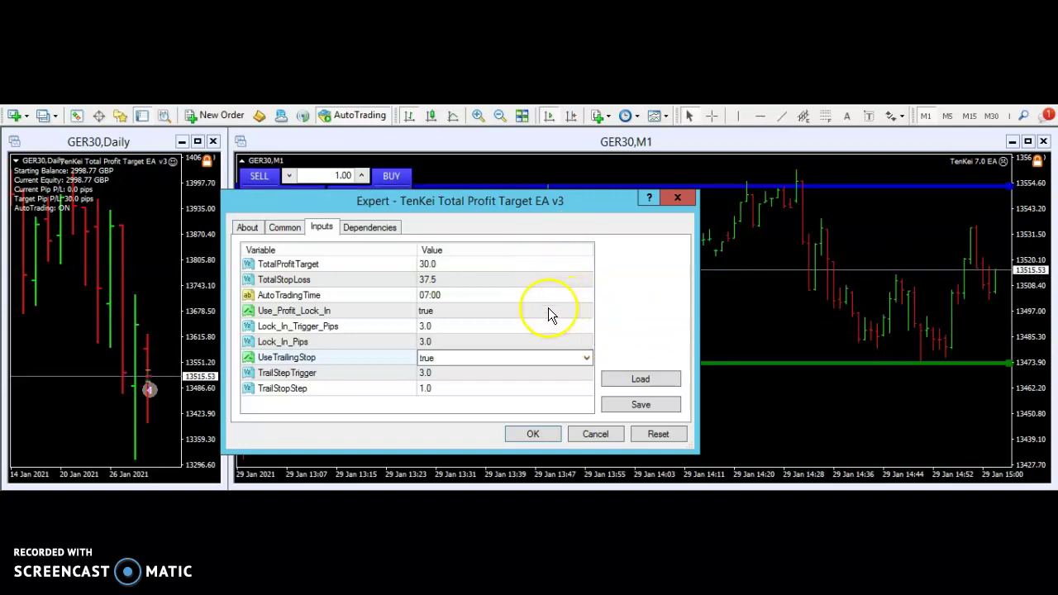
click(552, 364)
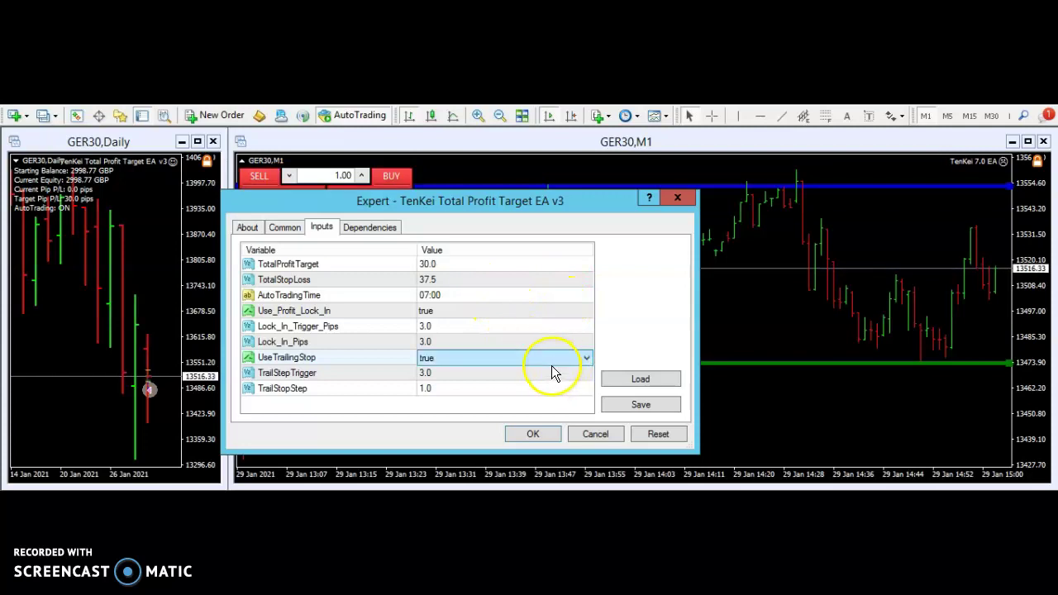
click(404, 407)
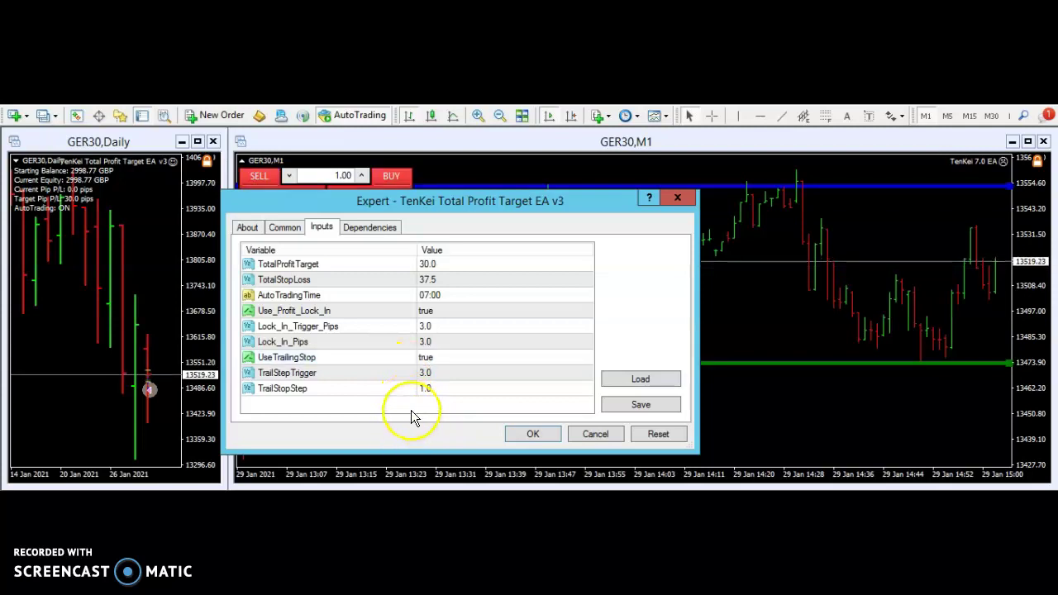